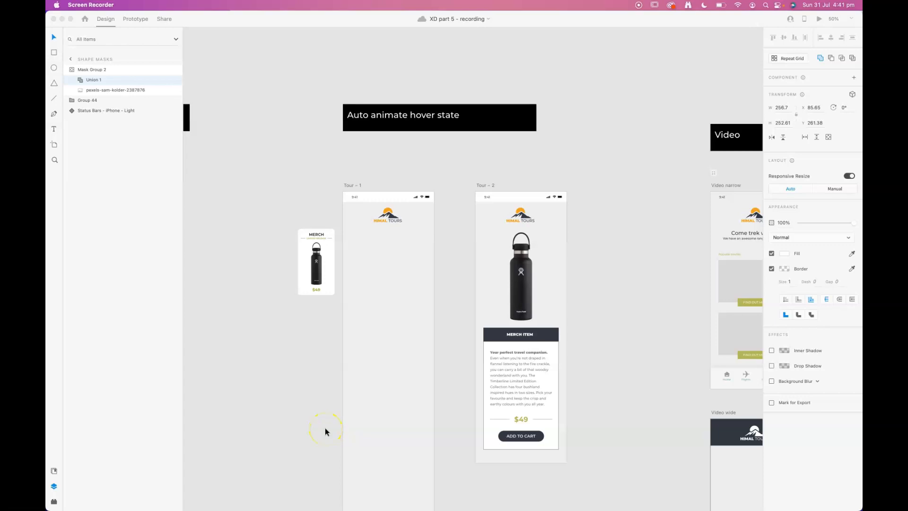
# Move the Merch component from the pasteboard onto the Tour – 1 artboard, at X 37, Y 218 against the first layout column
pyautogui.click(307, 355)
pyautogui.press('super+plus')
pyautogui.moveTo(314, 343); pyautogui.dragTo(410, 346)
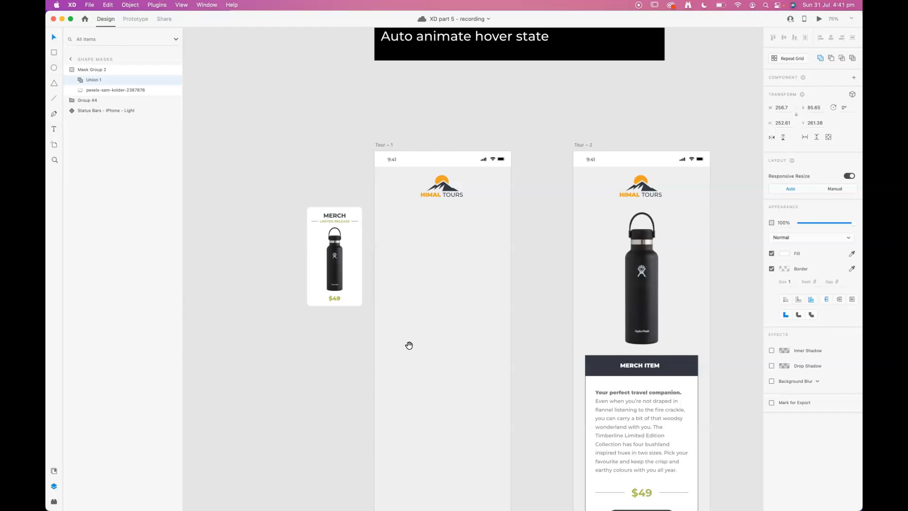
pyautogui.press('super+plus')
pyautogui.moveTo(344, 305); pyautogui.dragTo(361, 318)
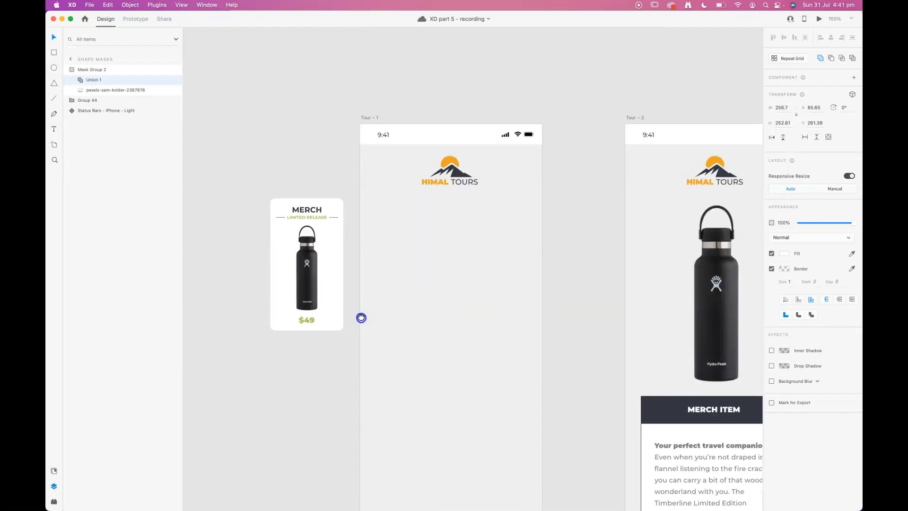
pyautogui.click(334, 279)
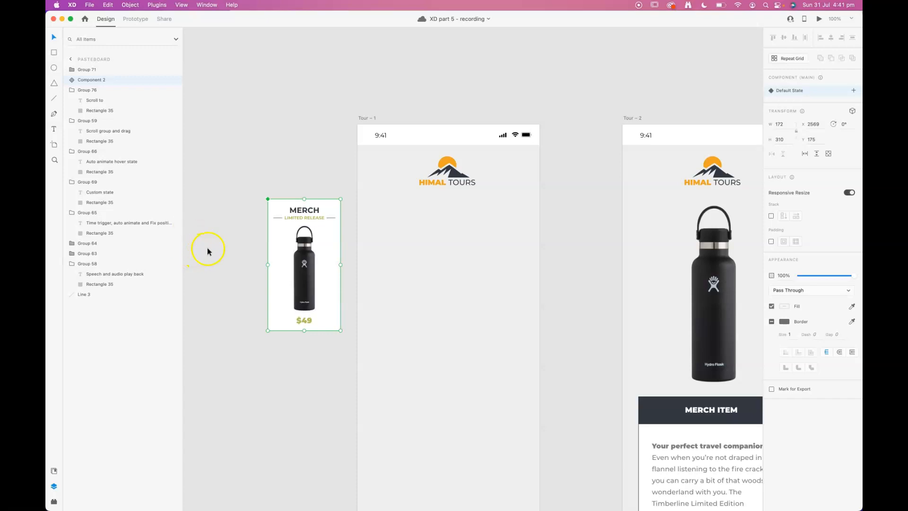
pyautogui.moveTo(303, 277); pyautogui.dragTo(408, 314)
pyautogui.hscroll(3, 442, 334)
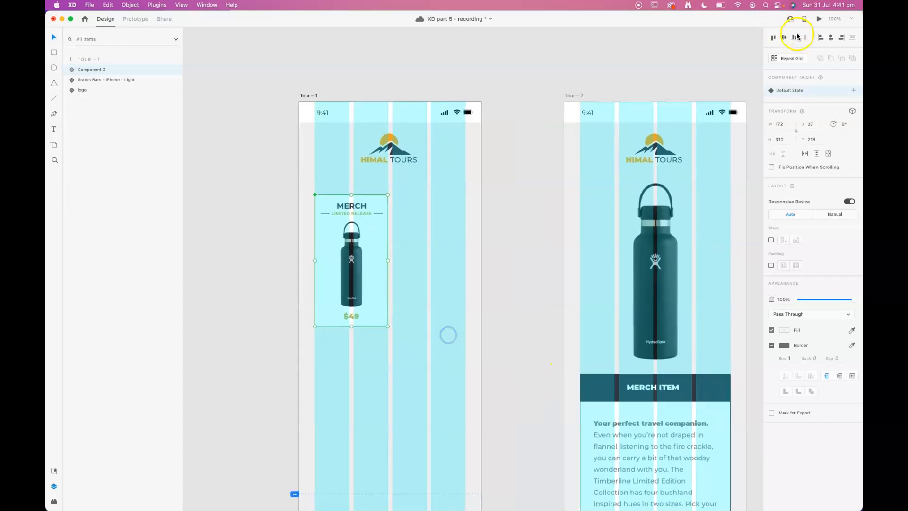
# Turn the merch card into a repeat grid with two columns spanning about 343 px inside the layout columns
pyautogui.click(797, 59)
pyautogui.moveTo(390, 260); pyautogui.dragTo(464, 265)
pyautogui.moveTo(395, 256); pyautogui.dragTo(390, 254)
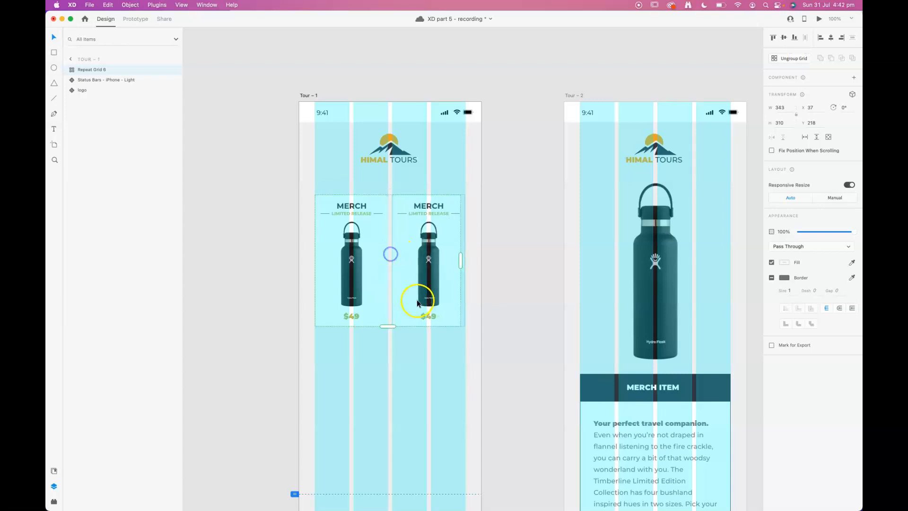
# Extend the merch repeat grid down to five rows and widen the vertical gap between the rows
pyautogui.press('super+minus')
pyautogui.moveTo(447, 362); pyautogui.dragTo(467, 289)
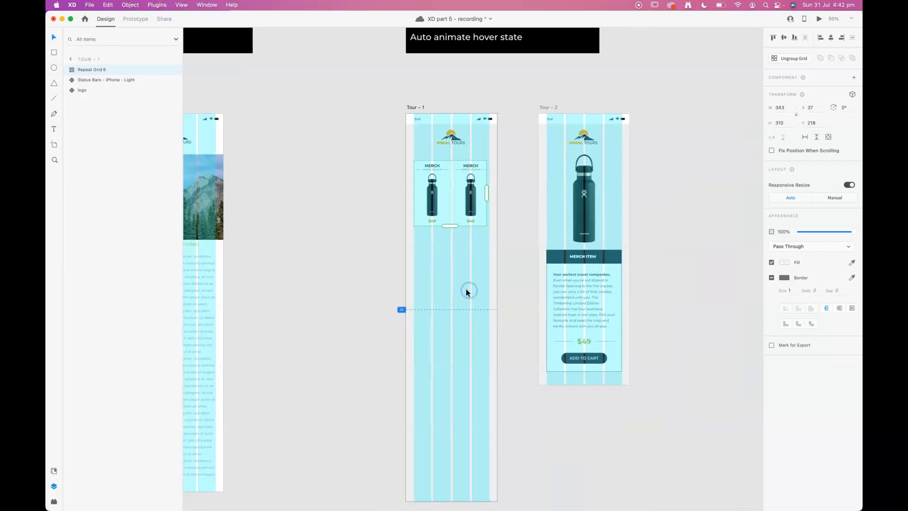
pyautogui.moveTo(449, 228); pyautogui.dragTo(464, 497)
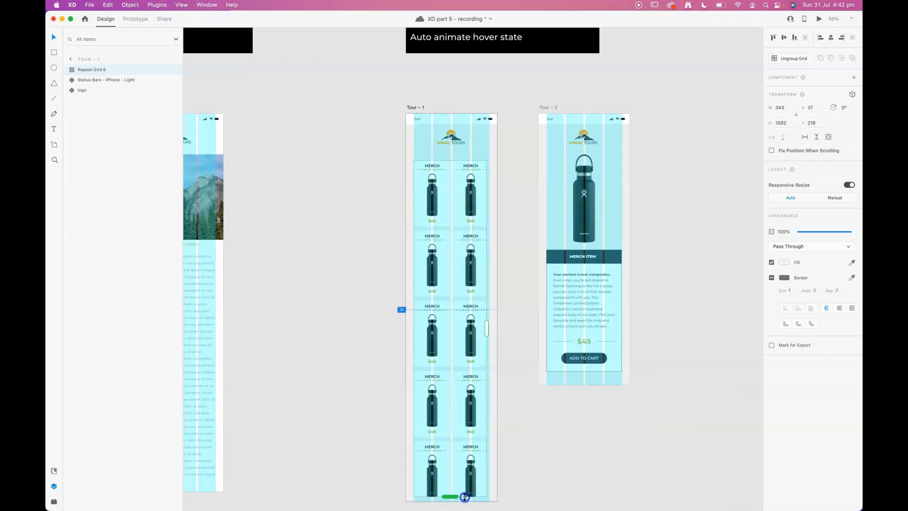
pyautogui.moveTo(464, 367); pyautogui.dragTo(461, 379)
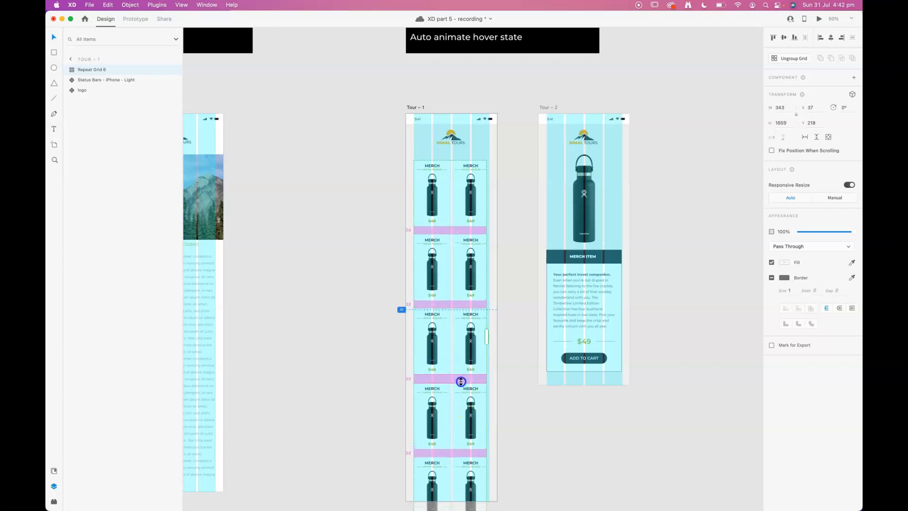
pyautogui.click(540, 393)
pyautogui.moveTo(498, 338); pyautogui.dragTo(448, 381)
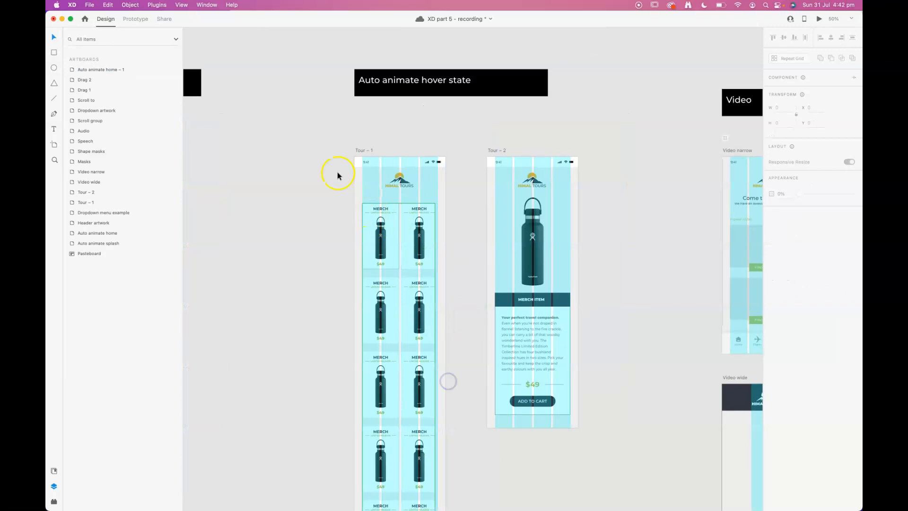
# Preview the Tour – 1 artboard and check how the merch cards scroll
pyautogui.click(364, 151)
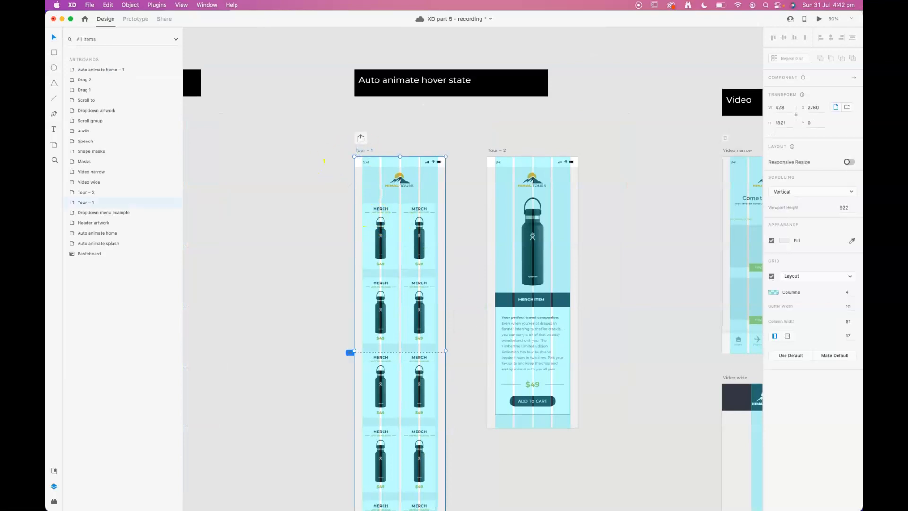
pyautogui.click(819, 19)
pyautogui.scroll(-5, 425, 274)
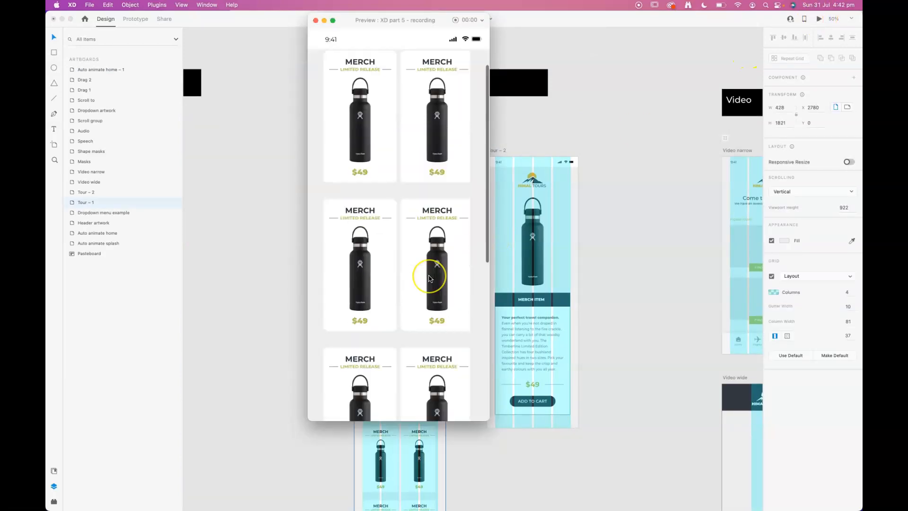
pyautogui.scroll(5, 428, 278)
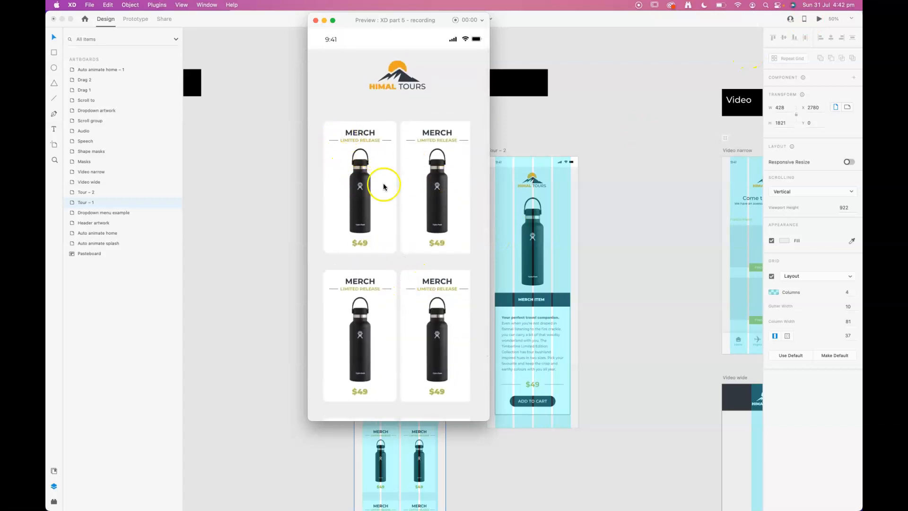
pyautogui.scroll(-5, 371, 203)
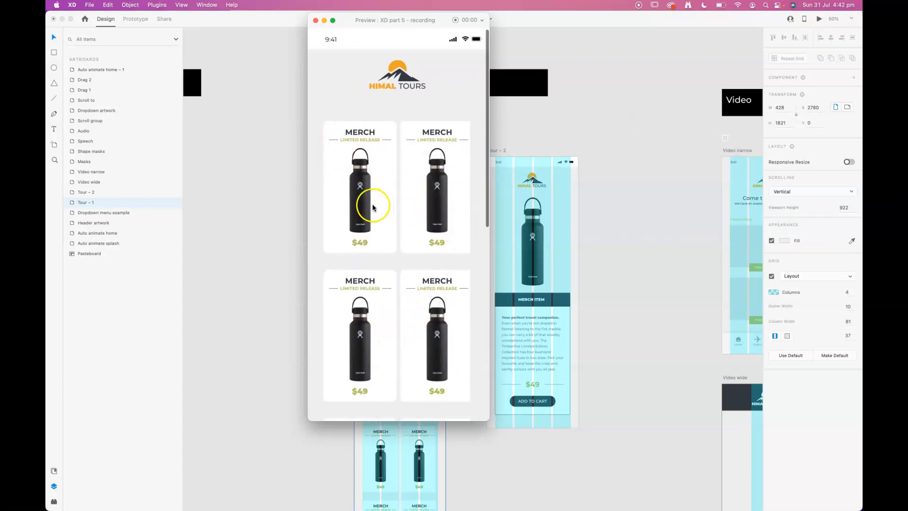
pyautogui.scroll(4, 371, 204)
pyautogui.scroll(1, 373, 208)
pyautogui.scroll(-2, 372, 207)
pyautogui.scroll(2, 371, 207)
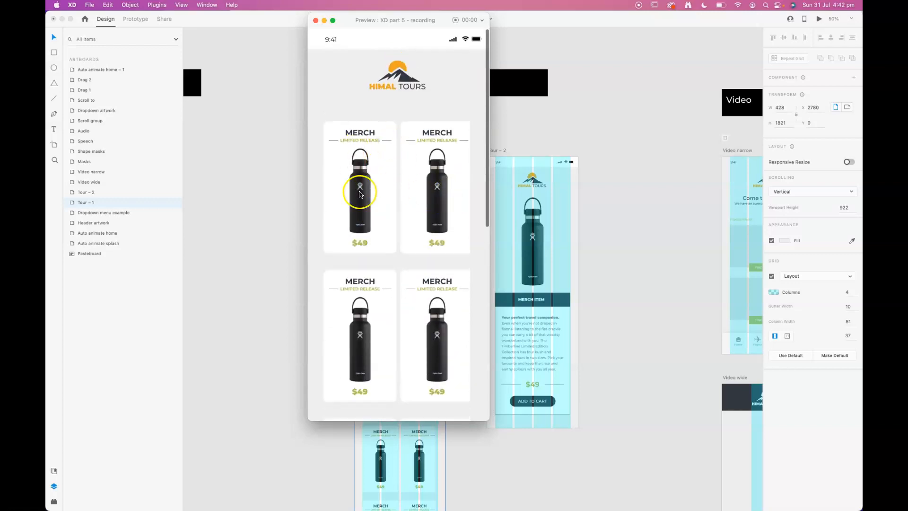
pyautogui.click(316, 21)
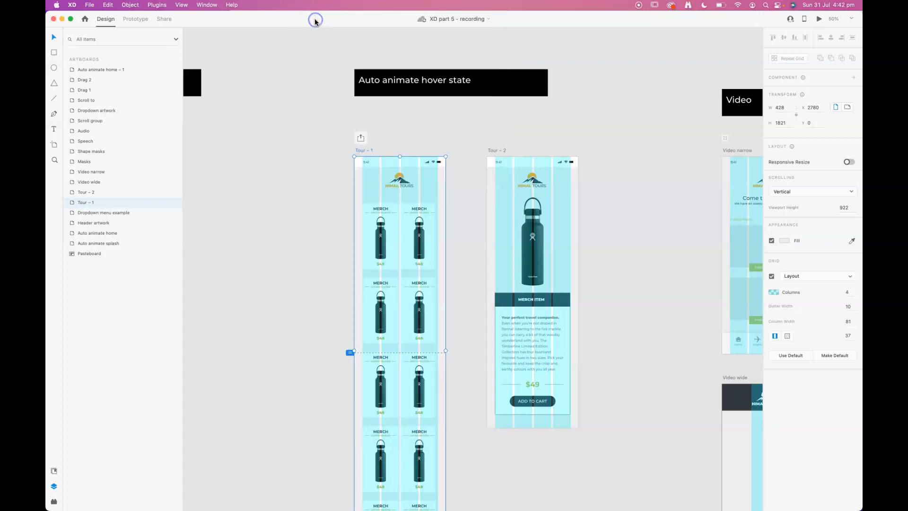
# Hide the layout grid on the artboards
pyautogui.press('super+plus')
pyautogui.press('super+plus')
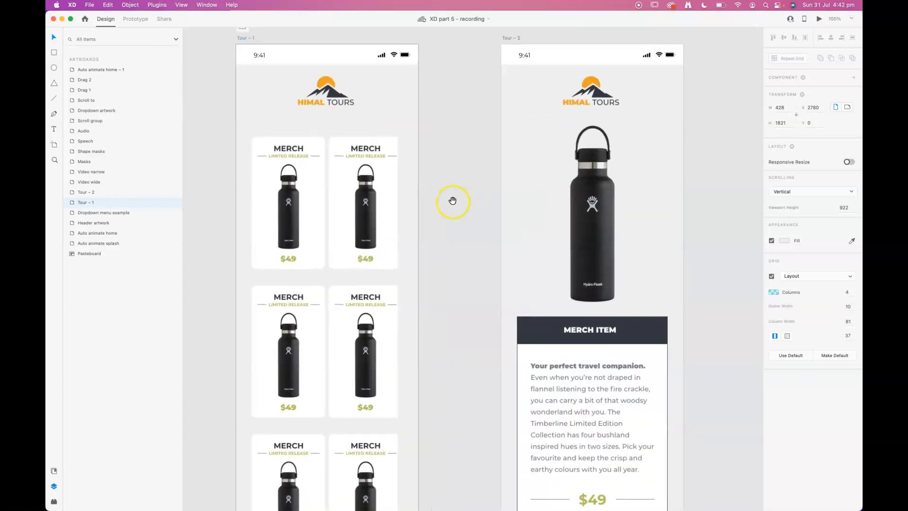
pyautogui.moveTo(410, 193); pyautogui.dragTo(485, 208)
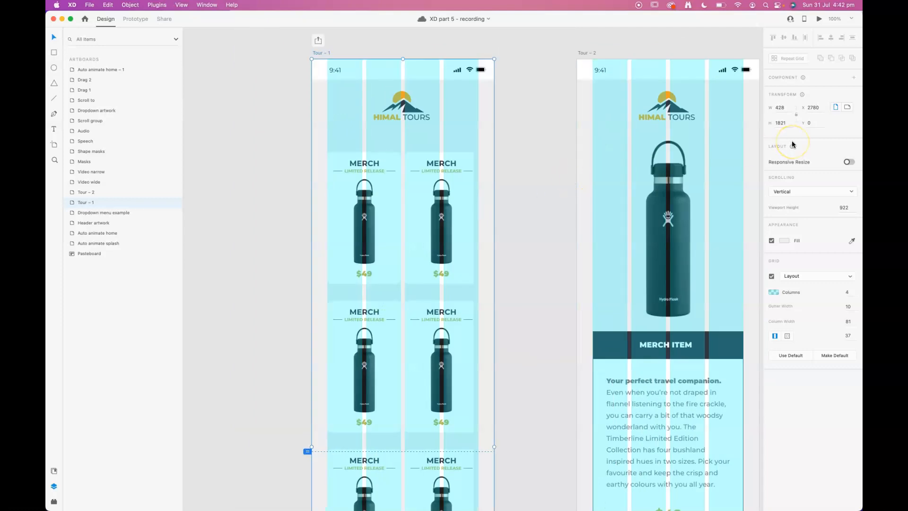
pyautogui.press('super+shift+apostrophe')
pyautogui.press('super+plus')
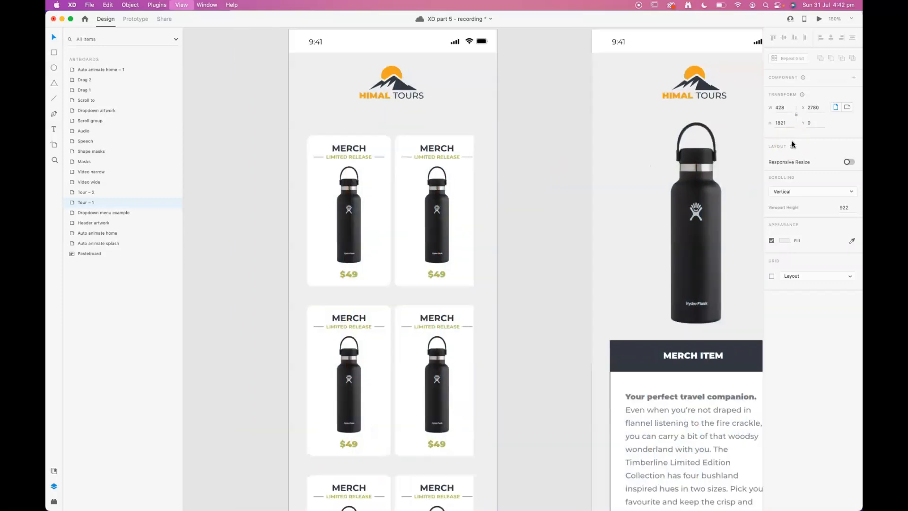
# Select the second merch card inside the repeat grid and open its main component for editing
pyautogui.scroll(1, 473, 205)
pyautogui.click(470, 211)
pyautogui.click(448, 235)
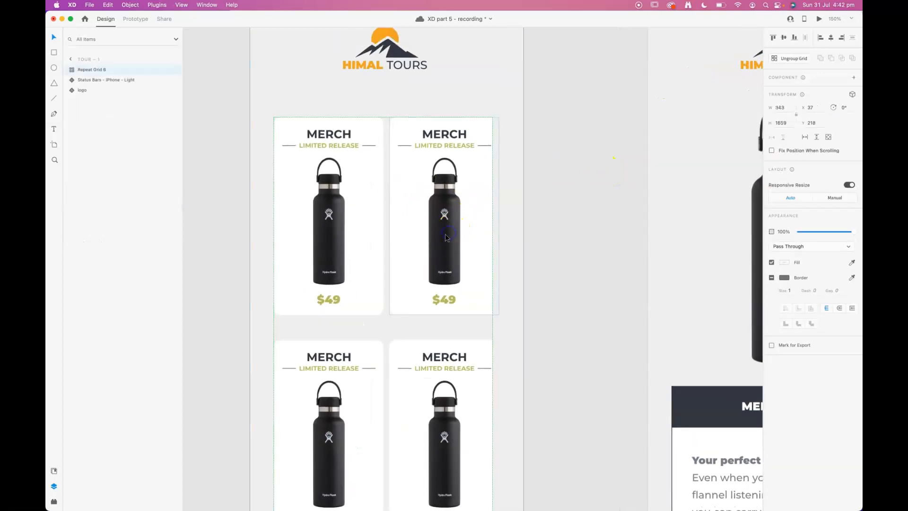
pyautogui.press('super+minus')
pyautogui.press('super+minus')
pyautogui.moveTo(367, 192); pyautogui.dragTo(381, 202)
pyautogui.click(412, 227)
pyautogui.doubleClick(439, 228)
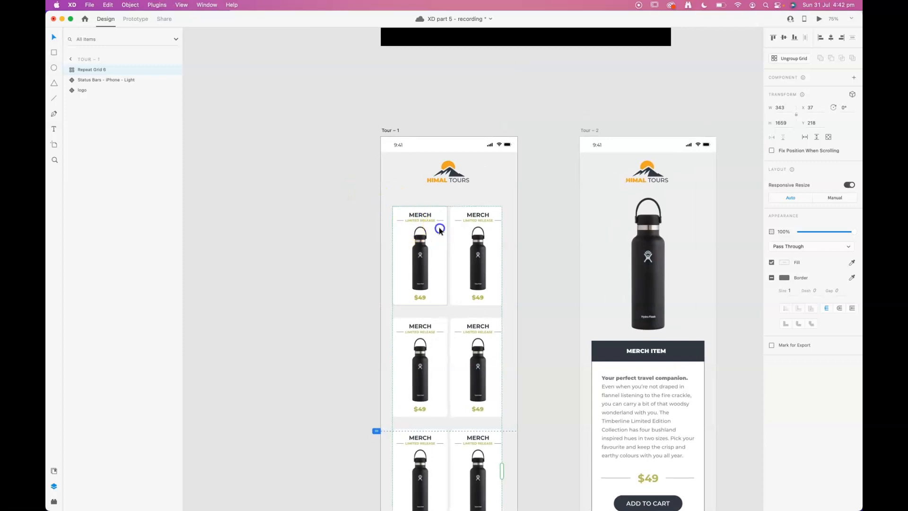
pyautogui.click(470, 225)
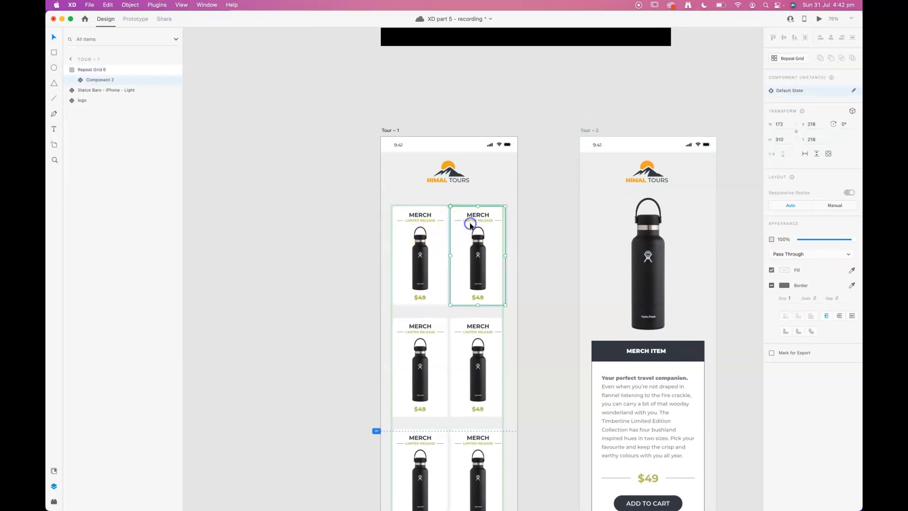
pyautogui.rightClick(470, 225)
pyautogui.click(504, 321)
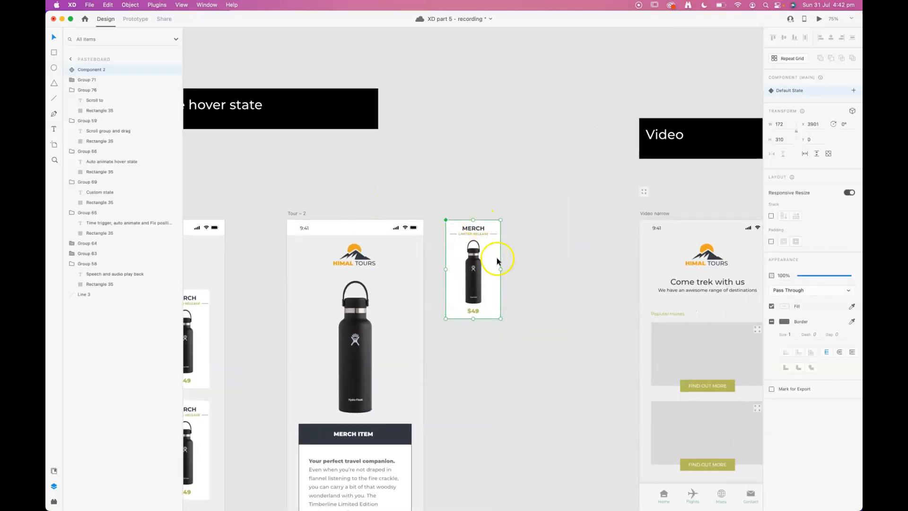
# Move the main merch component to the empty pasteboard left of the Tour – 1 artboard, at X 2556, Y 0
pyautogui.moveTo(481, 249); pyautogui.dragTo(659, 219)
pyautogui.moveTo(728, 228); pyautogui.dragTo(307, 229)
pyautogui.press('super+plus')
pyautogui.press('super+plus')
pyautogui.press('super+plus')
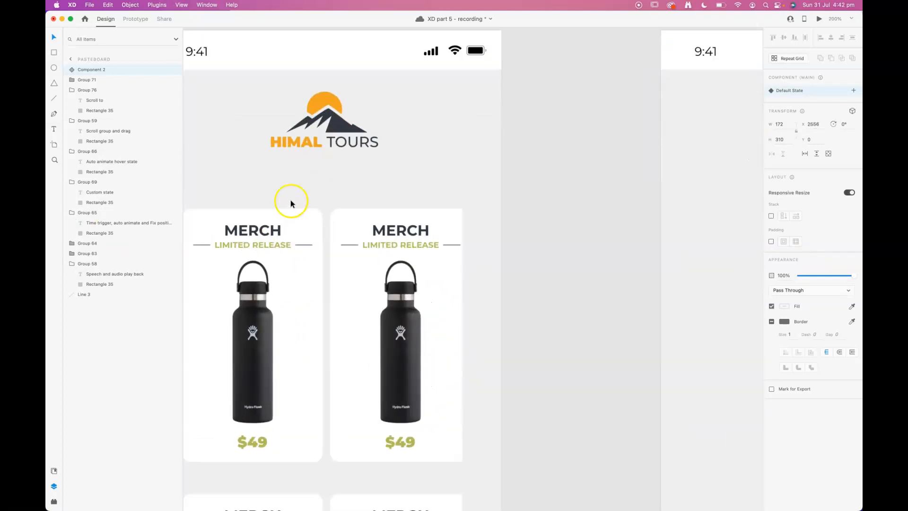
pyautogui.moveTo(289, 198); pyautogui.dragTo(560, 222)
pyautogui.moveTo(471, 184); pyautogui.dragTo(496, 248)
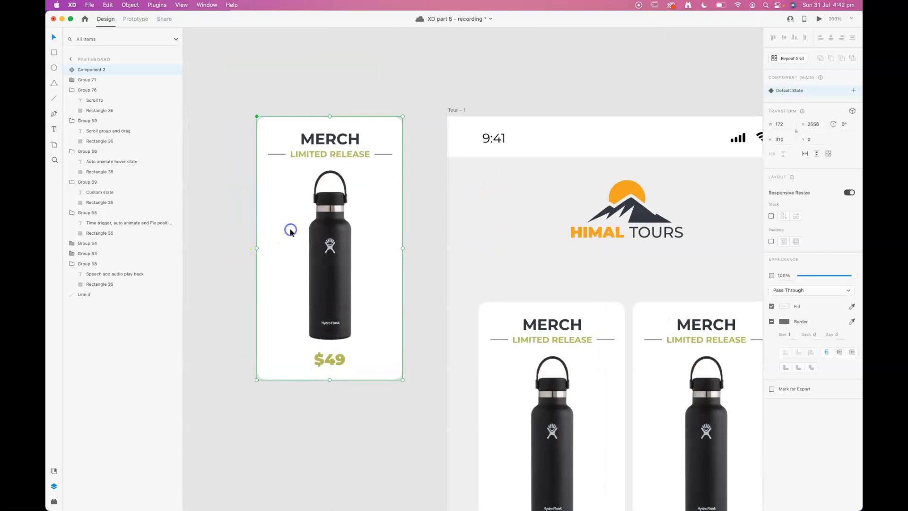
# Add a hover state to the main merch component, keeping the name Hover State
pyautogui.click(854, 90)
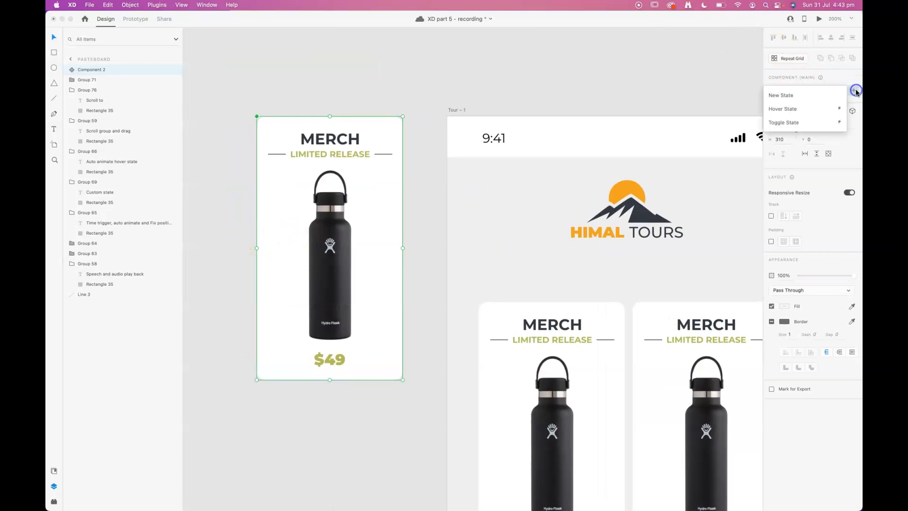
pyautogui.click(792, 110)
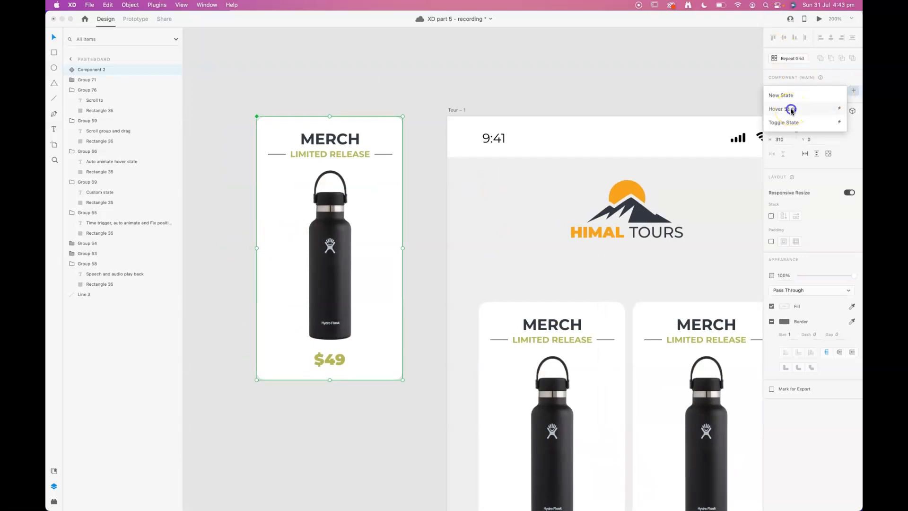
pyautogui.click(791, 110)
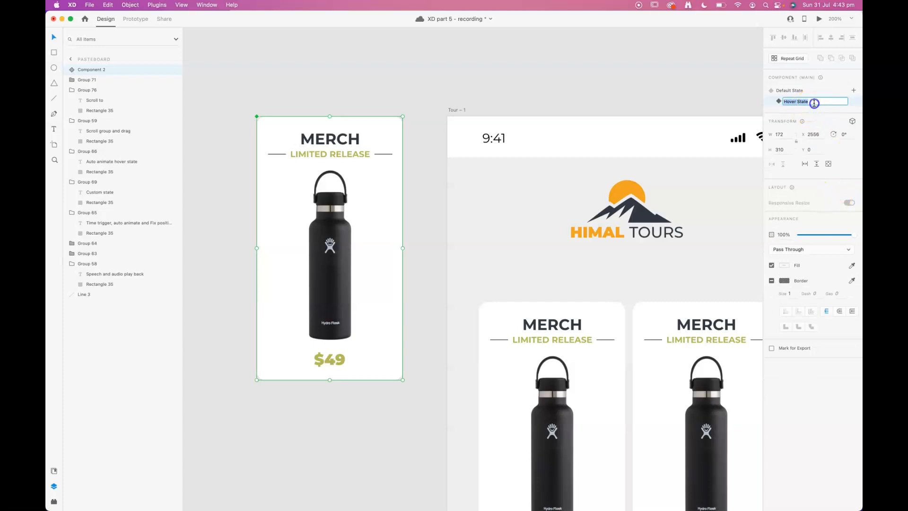
pyautogui.click(375, 215)
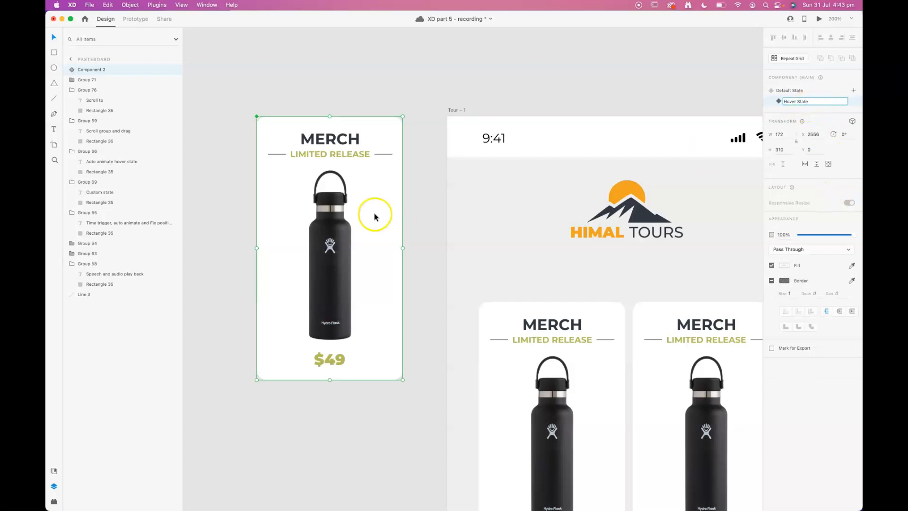
# In the hover state, rotate the bottle image 26° and enlarge it to about 61 × 238 px
pyautogui.doubleClick(337, 272)
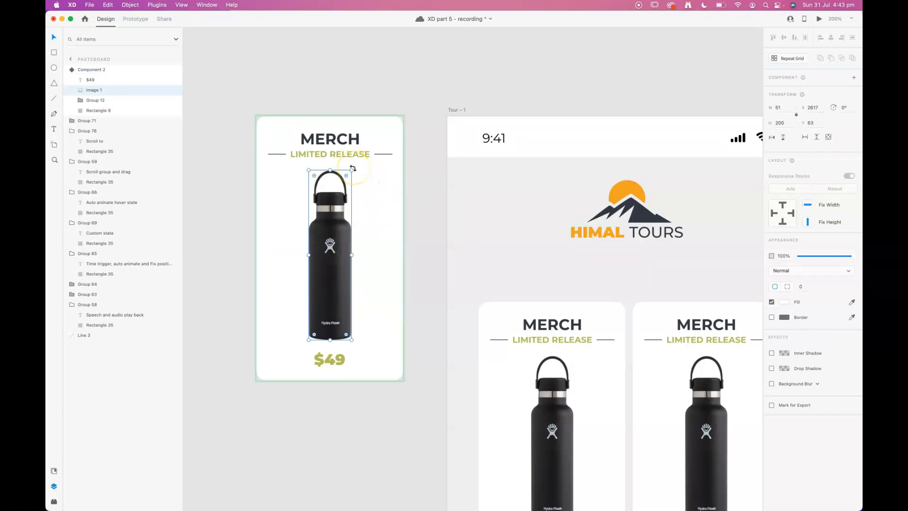
pyautogui.moveTo(353, 168); pyautogui.dragTo(399, 177)
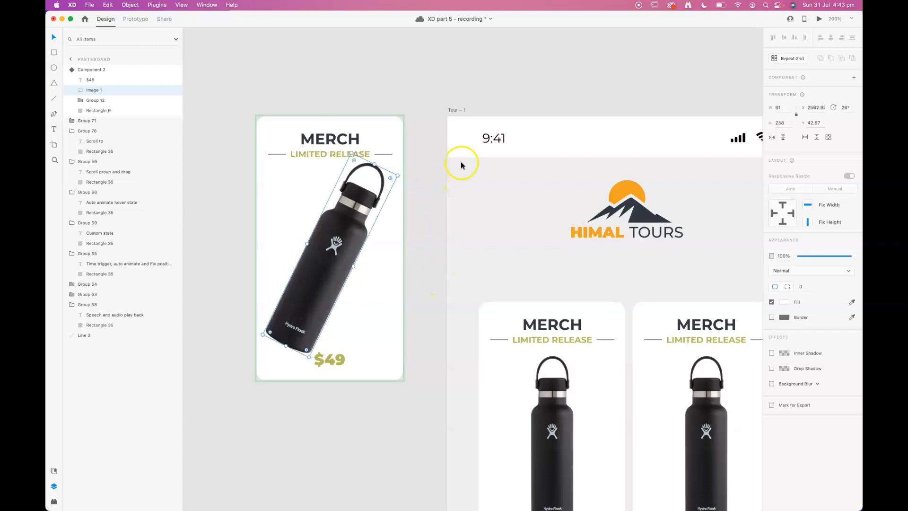
pyautogui.click(606, 72)
pyautogui.click(454, 172)
pyautogui.doubleClick(343, 205)
pyautogui.click(454, 99)
pyautogui.click(304, 126)
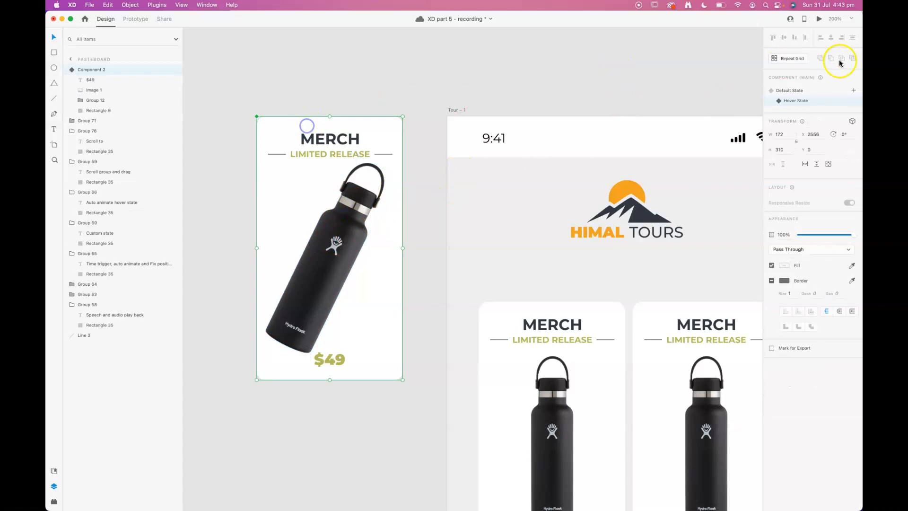
# Switch the merch component between its default and hover states to compare them, ending on the default state
pyautogui.click(796, 91)
pyautogui.click(798, 101)
pyautogui.click(804, 90)
pyautogui.click(799, 101)
pyautogui.click(800, 90)
pyautogui.click(797, 102)
pyautogui.click(797, 91)
pyautogui.doubleClick(335, 250)
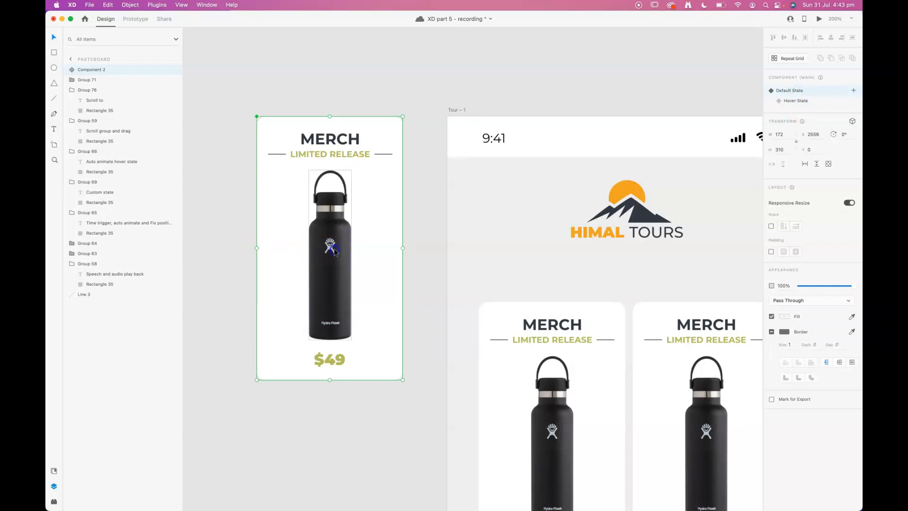
# In Prototype mode, set the trigger of the merch component's default-state interaction to Hover
pyautogui.click(138, 20)
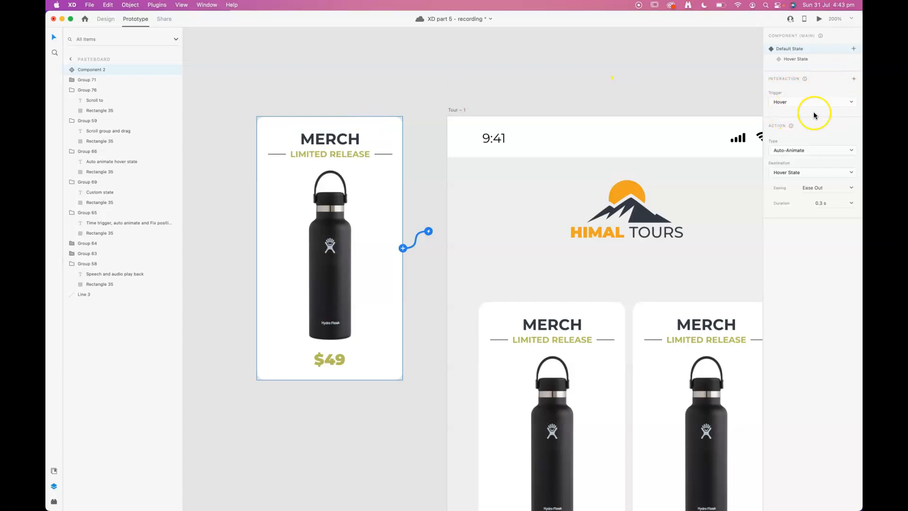
pyautogui.click(784, 103)
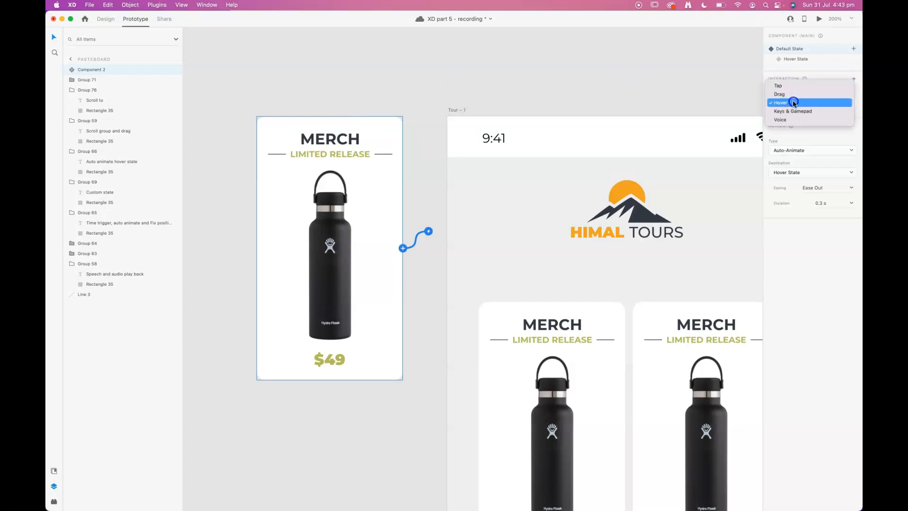
pyautogui.click(797, 103)
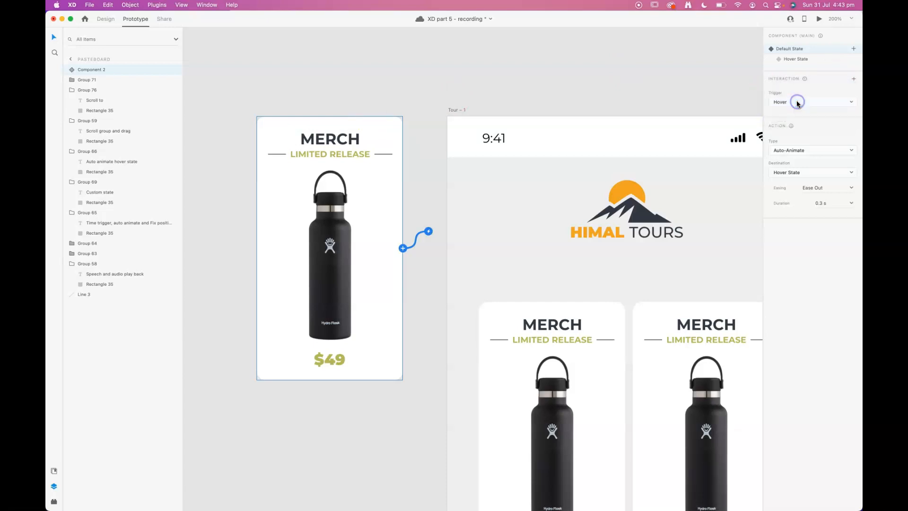
# Keep the hover interaction's action type as Auto-Animate and its destination as Hover State
pyautogui.click(799, 150)
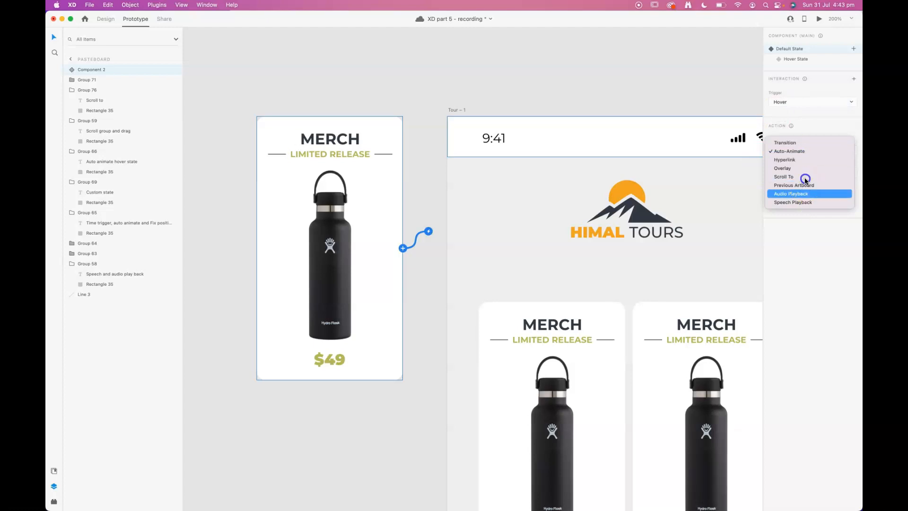
pyautogui.click(797, 151)
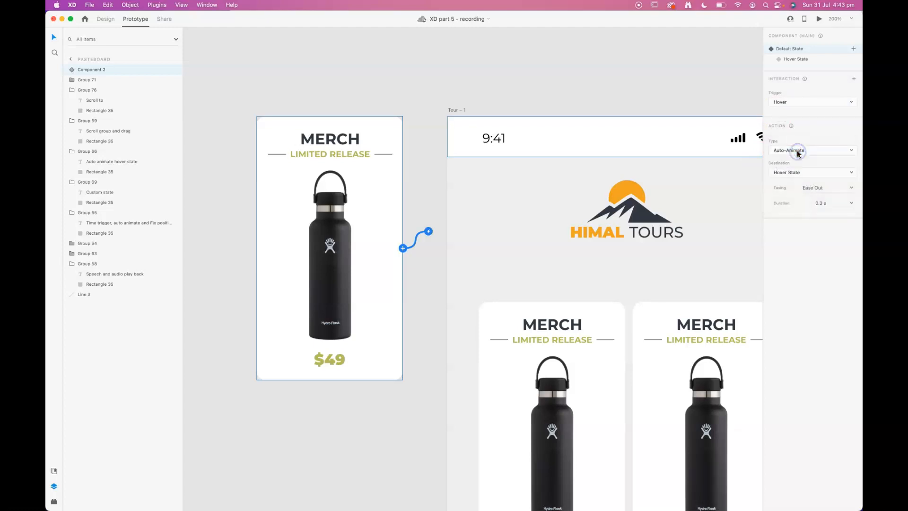
pyautogui.click(790, 172)
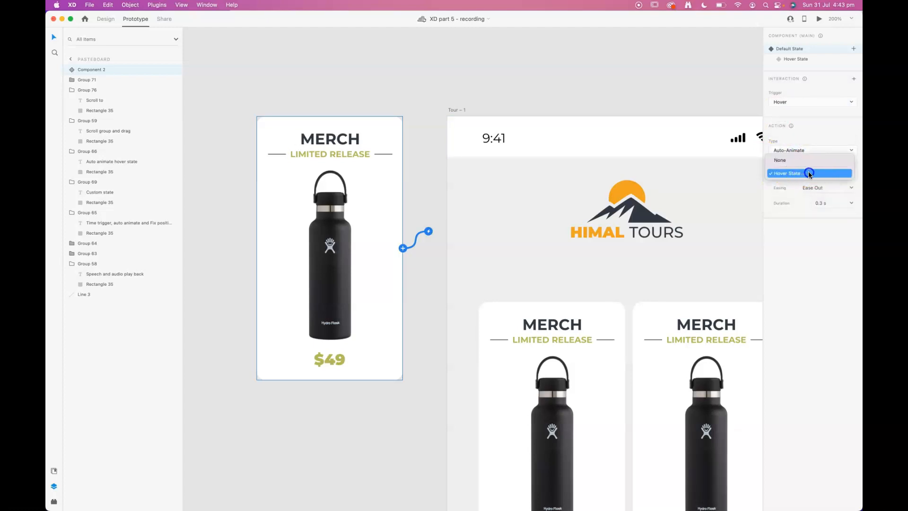
pyautogui.click(786, 174)
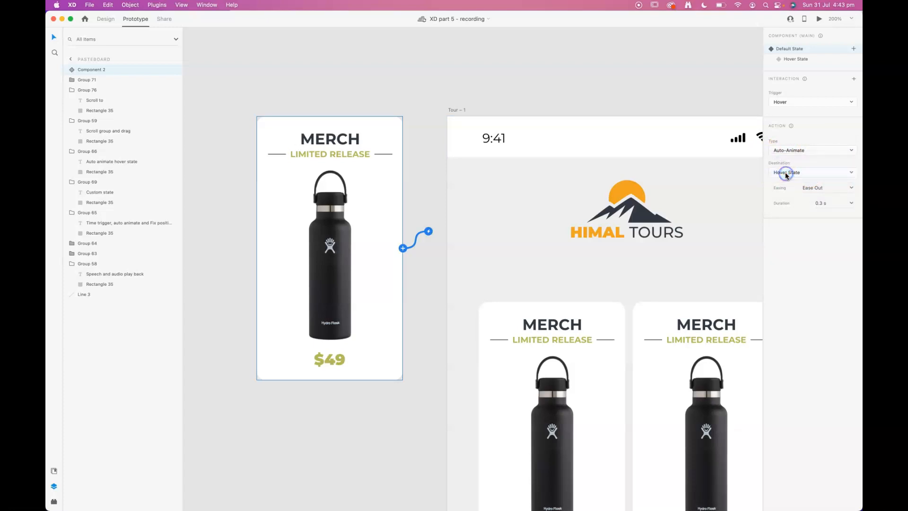
pyautogui.click(653, 89)
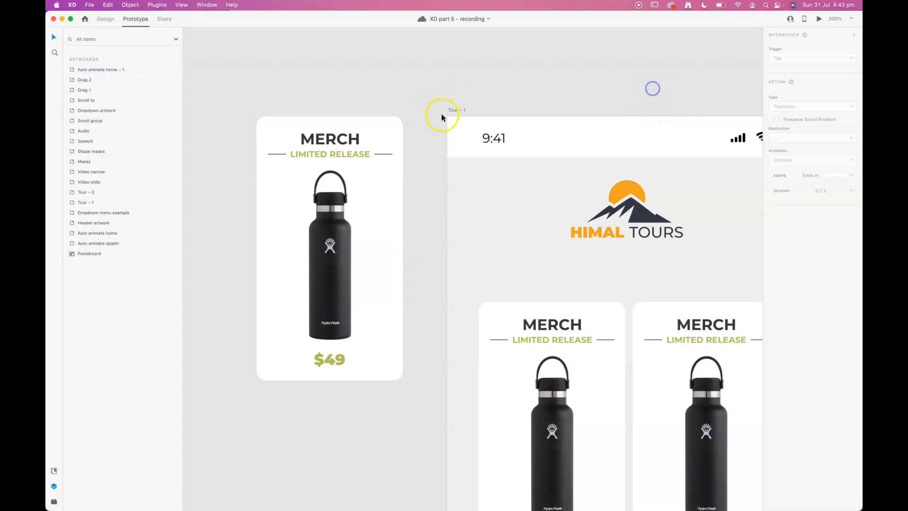
# Preview the Tour – 1 artboard to test the hover animation on the merch cards, closing the preview when done
pyautogui.click(462, 110)
pyautogui.click(818, 19)
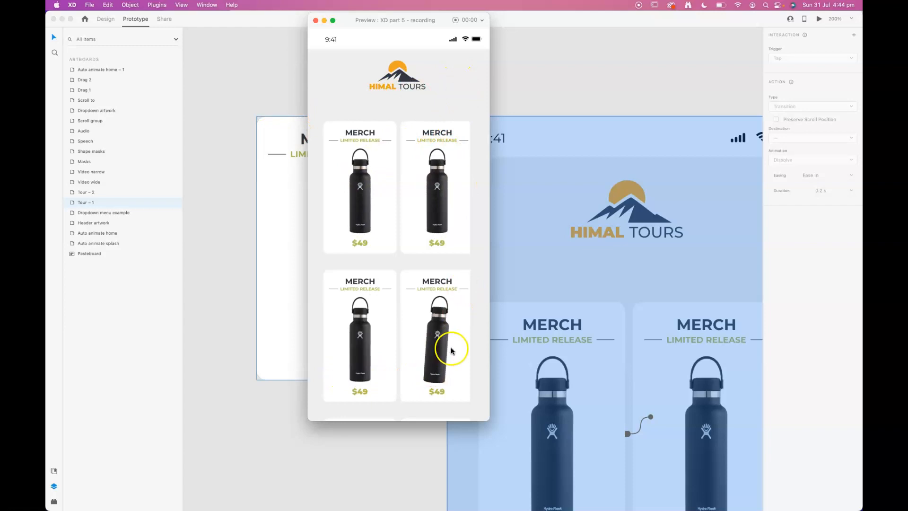
pyautogui.click(316, 22)
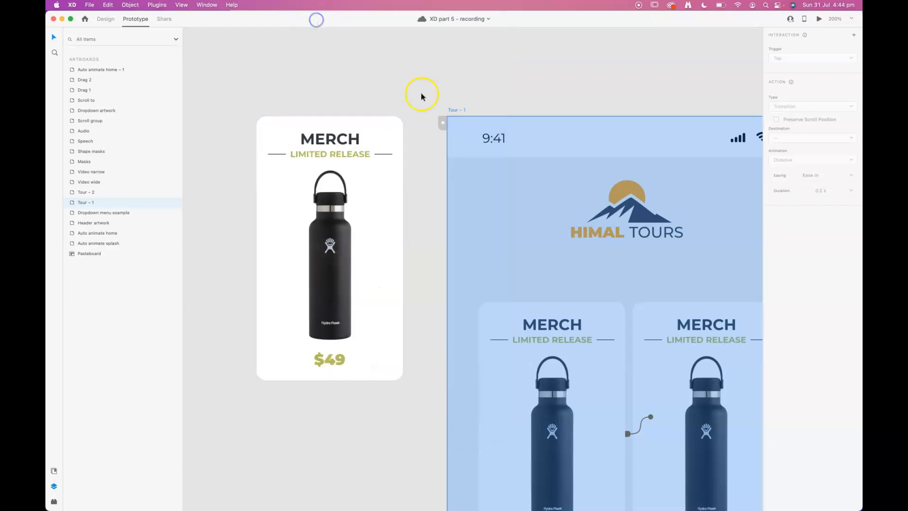
# Examine the hover interaction on the second card in the grid's top row, beside the Tour – 2 artboard
pyautogui.moveTo(619, 92); pyautogui.dragTo(457, 65)
pyautogui.click(487, 83)
pyautogui.press('super+minus')
pyautogui.press('super+minus')
pyautogui.moveTo(583, 190); pyautogui.dragTo(567, 116)
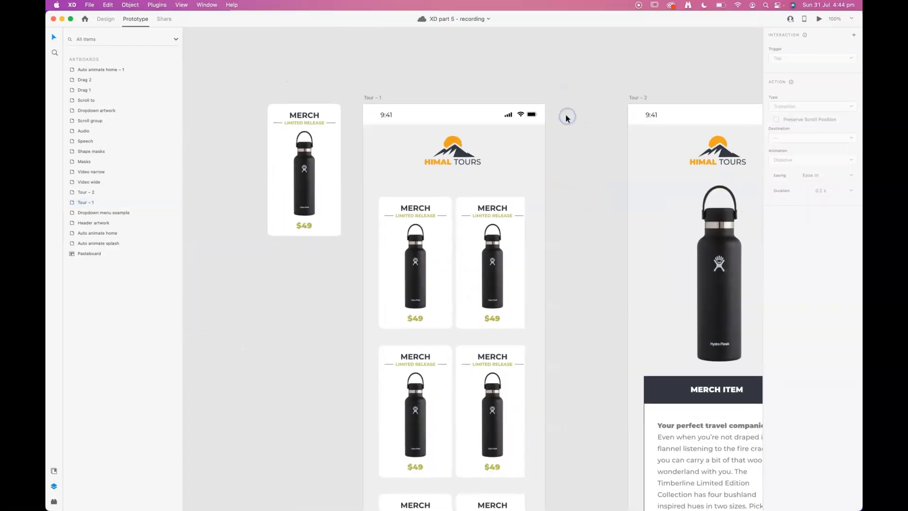
pyautogui.moveTo(554, 212); pyautogui.dragTo(505, 139)
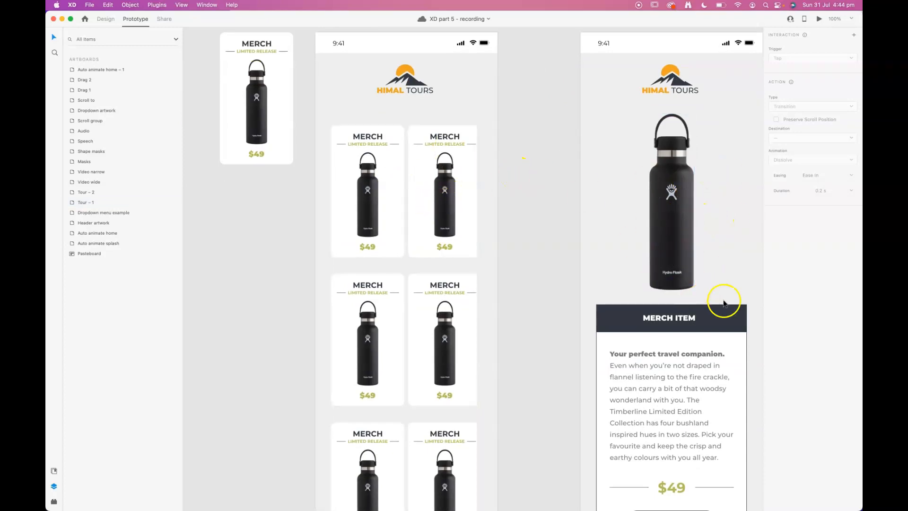
pyautogui.click(458, 208)
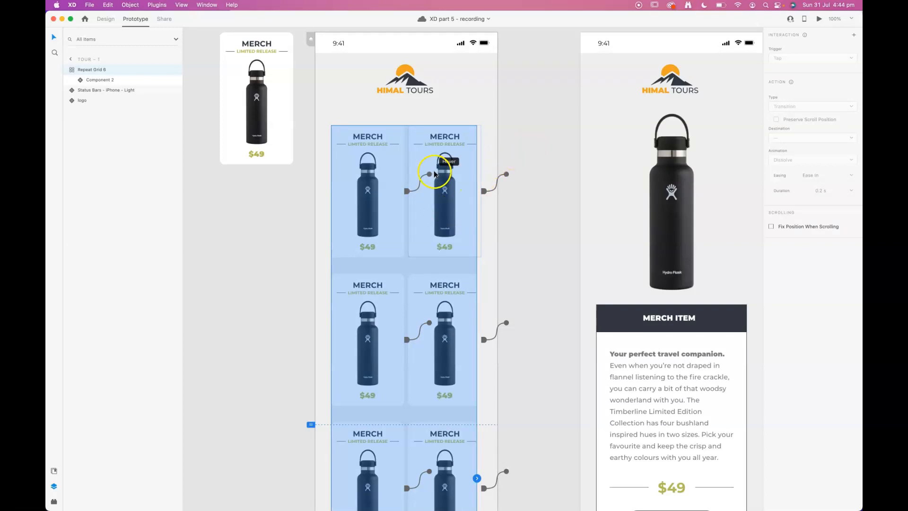
pyautogui.doubleClick(444, 203)
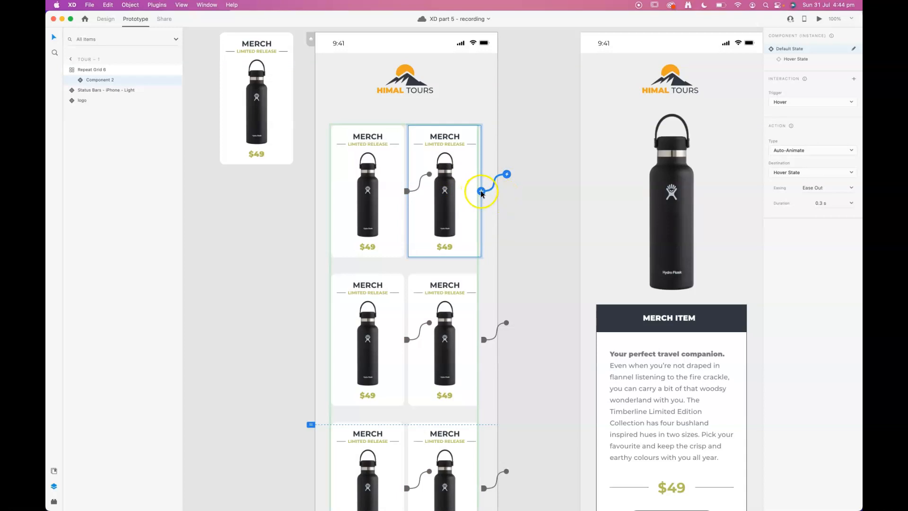
pyautogui.click(524, 121)
pyautogui.click(383, 127)
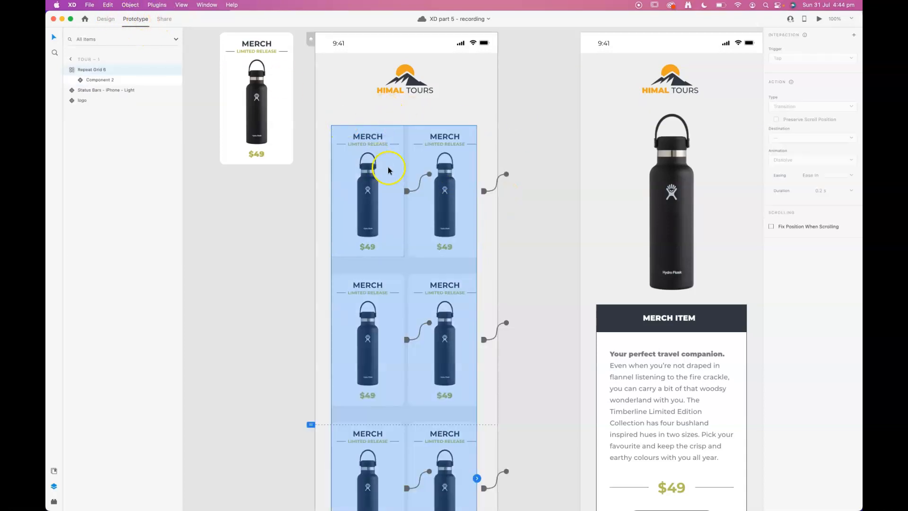
pyautogui.doubleClick(448, 202)
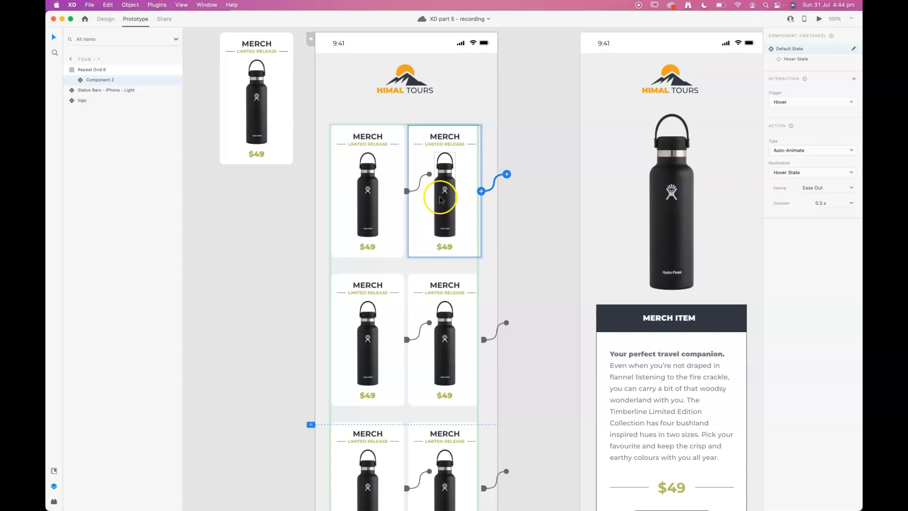
pyautogui.click(512, 143)
# Link the second card in the grid's top row to the Tour – 2 artboard with a Tap trigger
pyautogui.click(460, 162)
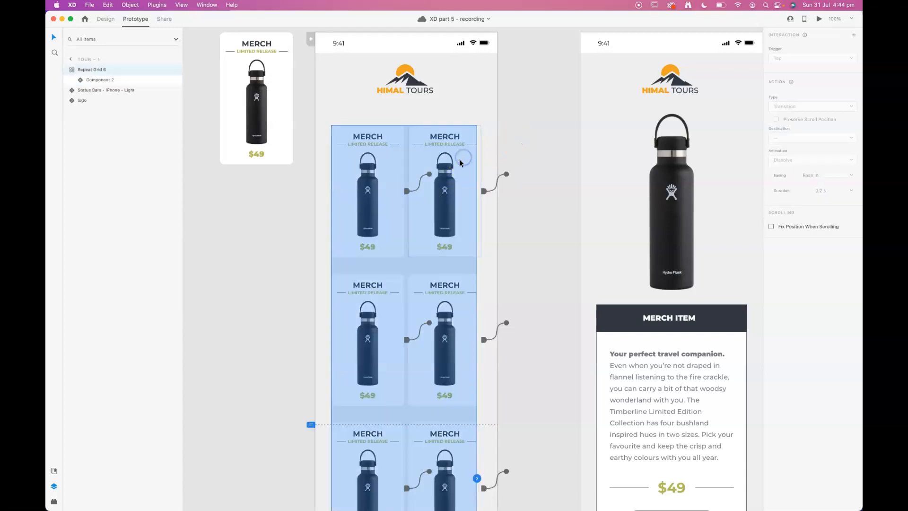
pyautogui.doubleClick(460, 162)
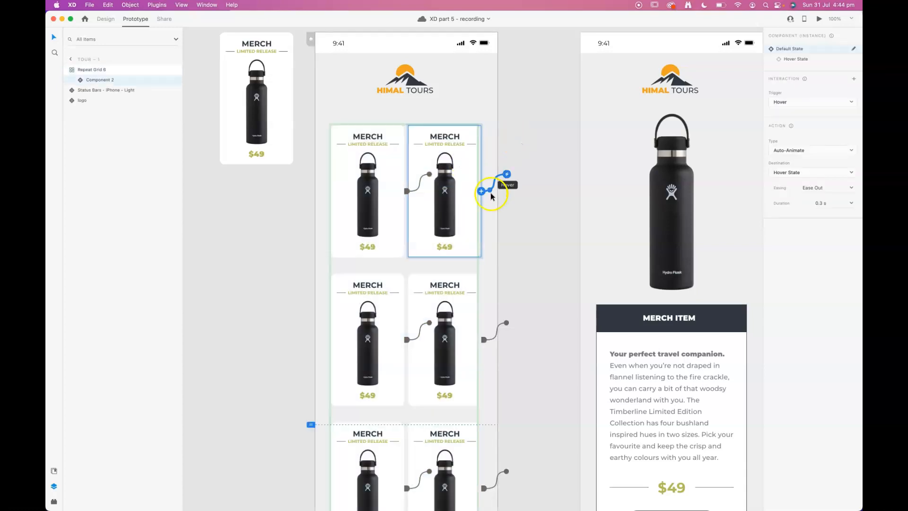
pyautogui.moveTo(481, 191); pyautogui.dragTo(596, 203)
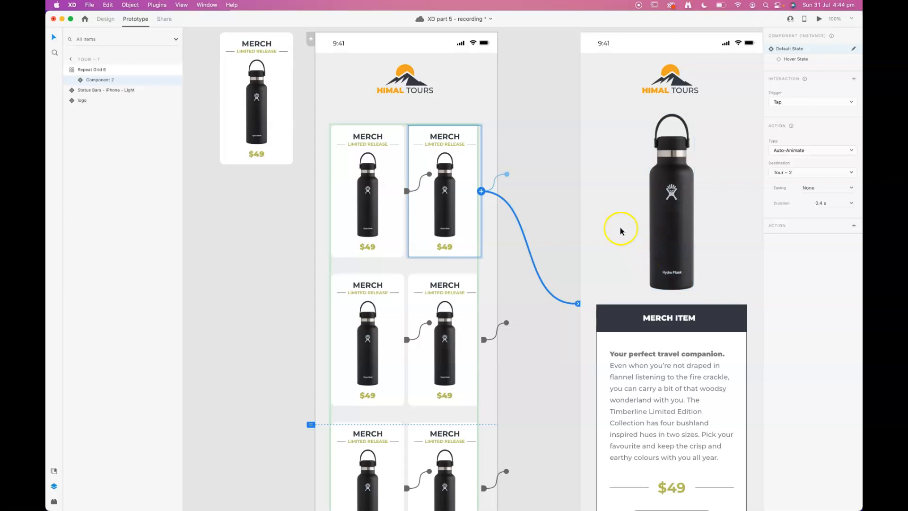
# Preview the Tour – 1 artboard, looking through the full merch grid and testing the cards' hover animation
pyautogui.scroll(2, 359, 76)
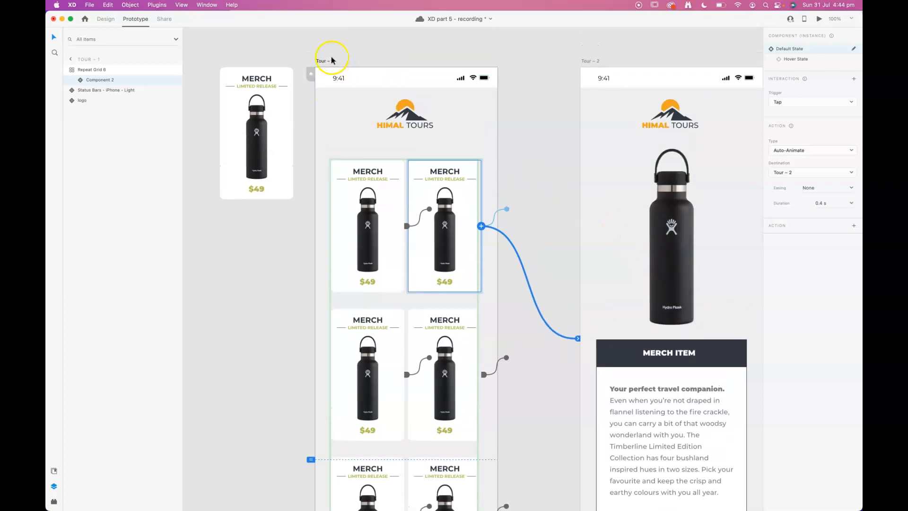
pyautogui.click(328, 60)
pyautogui.click(819, 19)
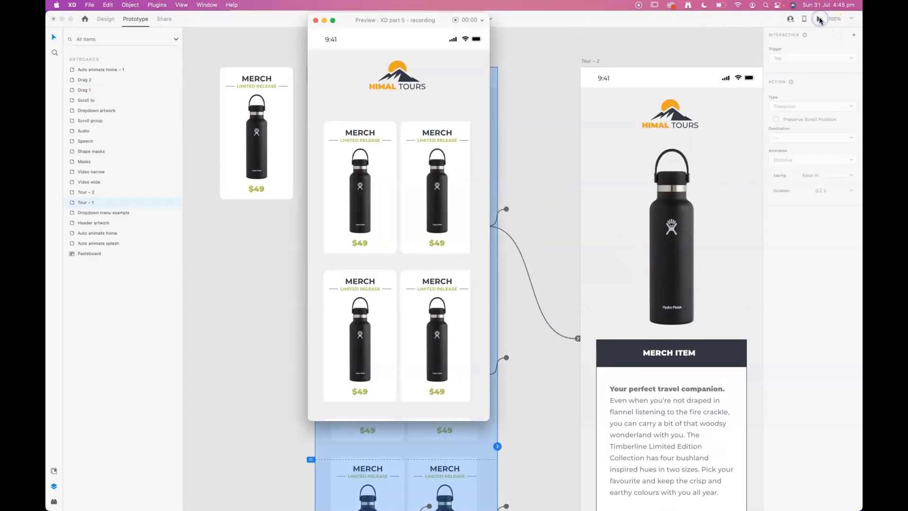
pyautogui.moveTo(448, 183)
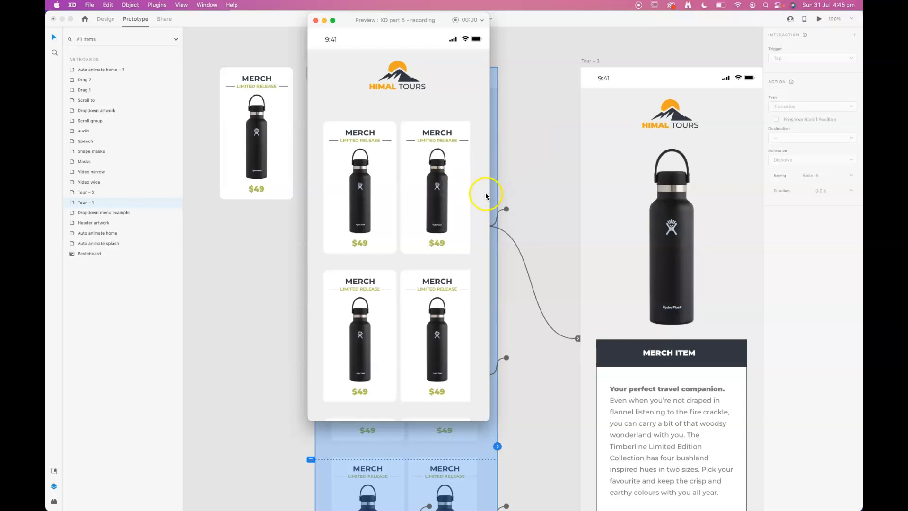
pyautogui.scroll(-4, 477, 217)
pyautogui.scroll(-5, 478, 252)
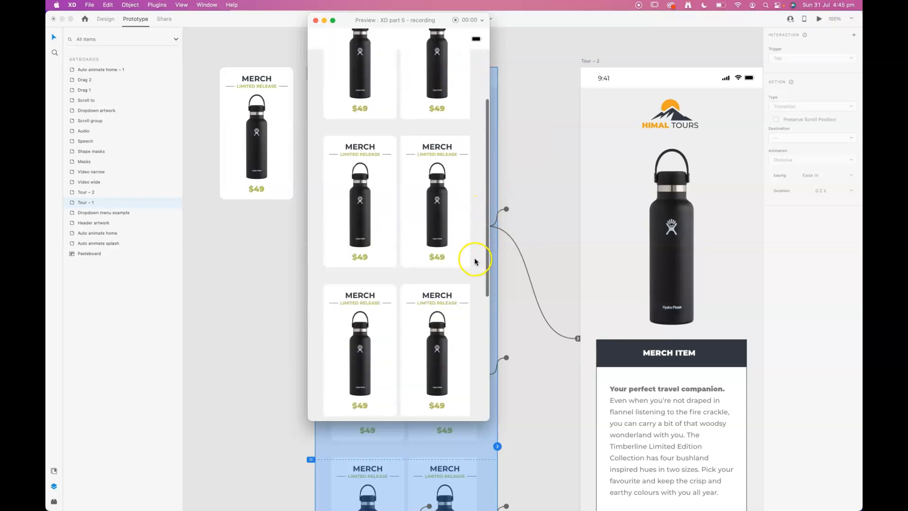
pyautogui.moveTo(438, 273)
pyautogui.scroll(3, 437, 278)
pyautogui.scroll(6, 436, 278)
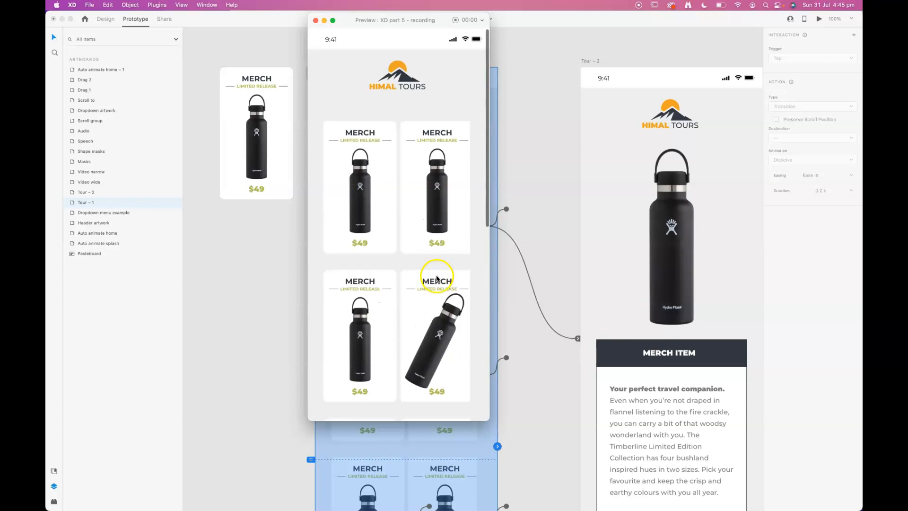
# In the preview, follow the top row's second card to the merch item page, look through it and close the preview
pyautogui.moveTo(431, 203)
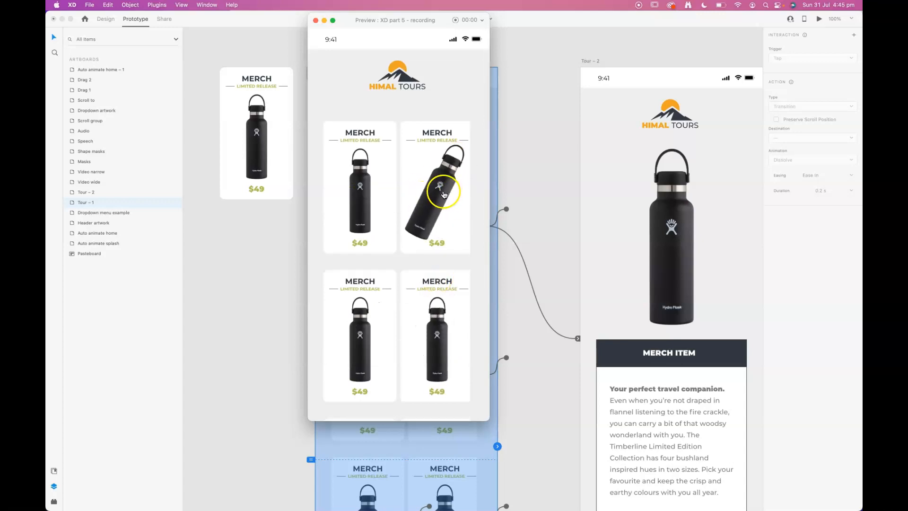
pyautogui.click(444, 194)
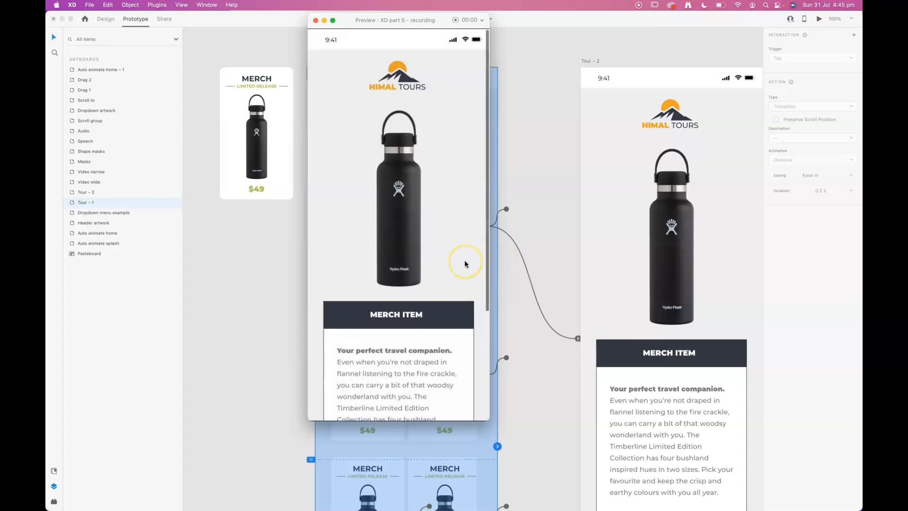
pyautogui.scroll(-4, 464, 260)
pyautogui.scroll(-2, 465, 261)
pyautogui.scroll(6, 464, 261)
pyautogui.click(316, 20)
# Change the action type of the second card's tap interaction to Transition, with Tour – 2 as the destination
pyautogui.click(517, 148)
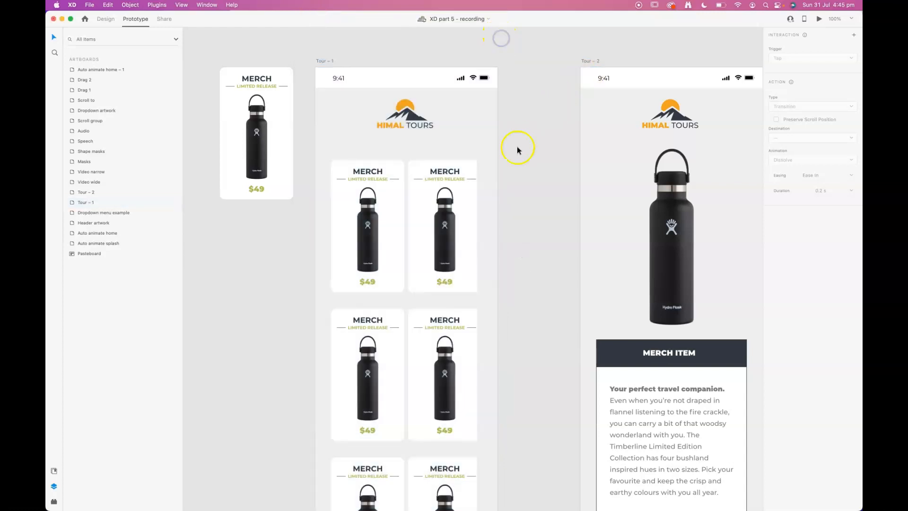
pyautogui.click(451, 220)
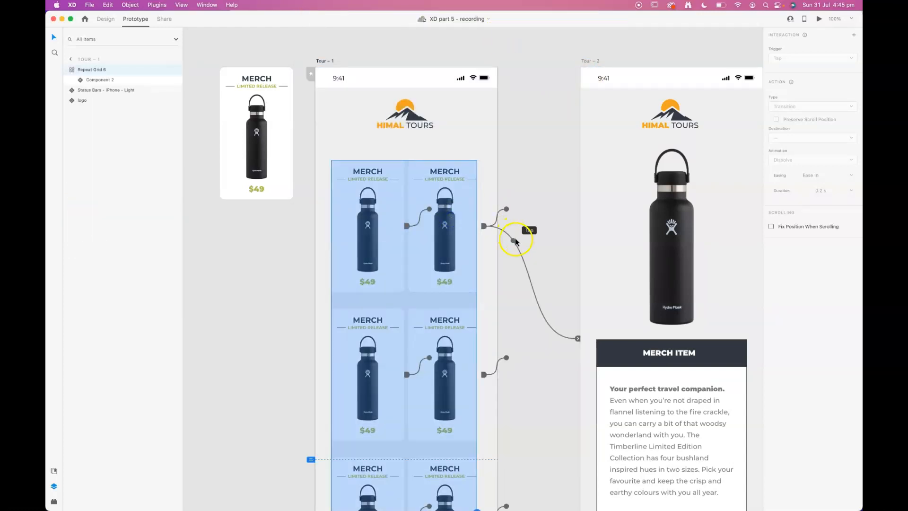
pyautogui.click(515, 241)
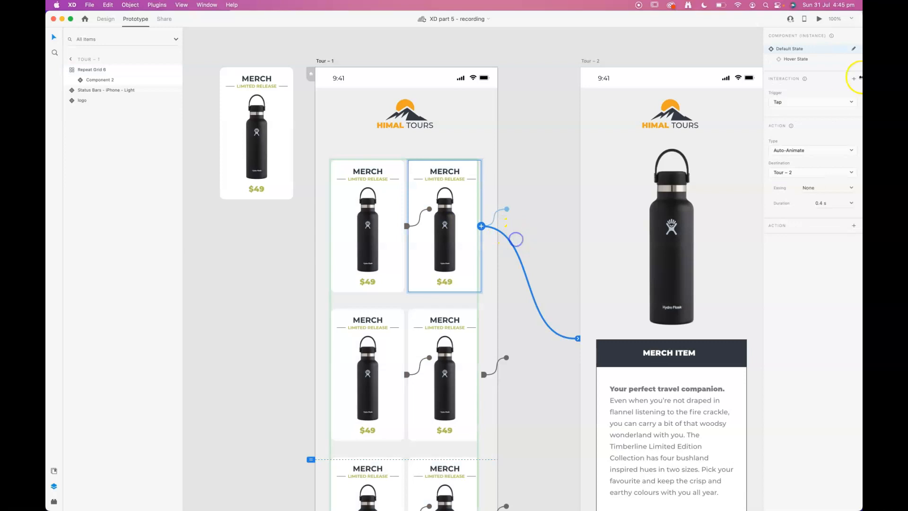
pyautogui.click(809, 151)
pyautogui.click(810, 142)
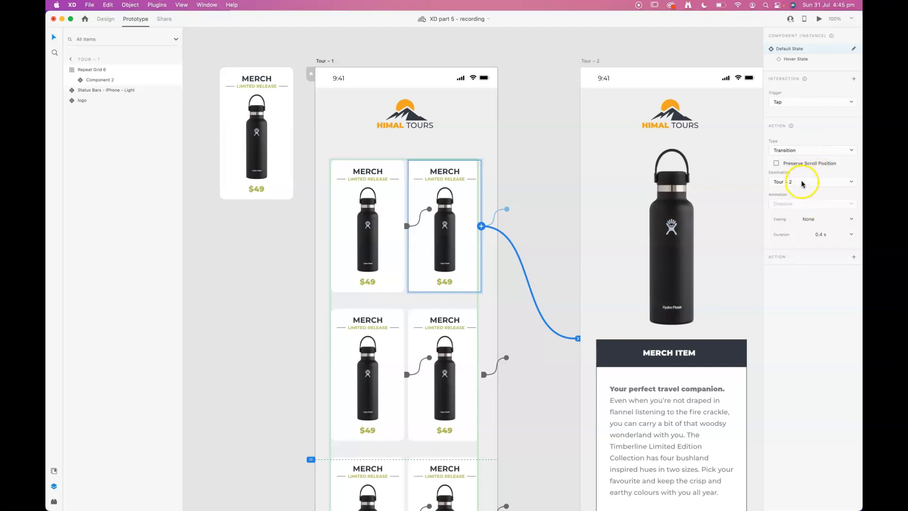
pyautogui.click(541, 195)
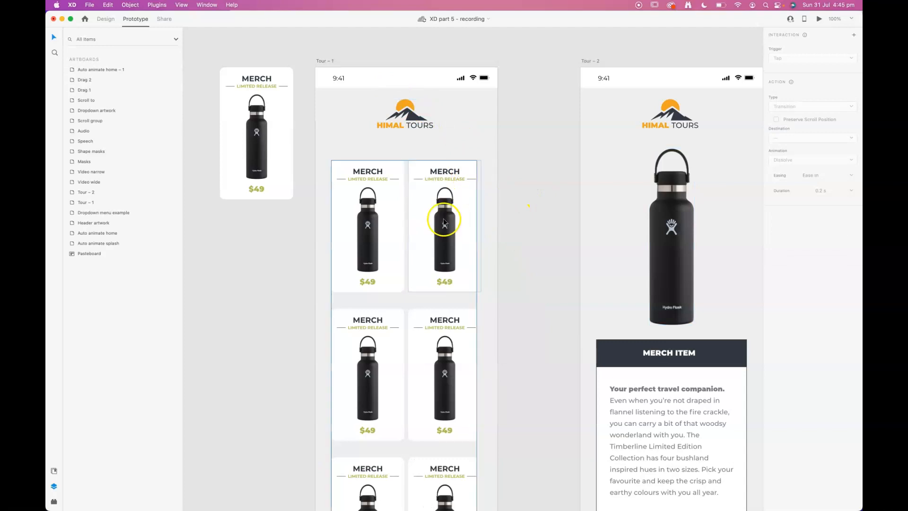
# Preview Tour – 1 again to test the second card's transition to the merch item page, and close the preview
pyautogui.click(326, 62)
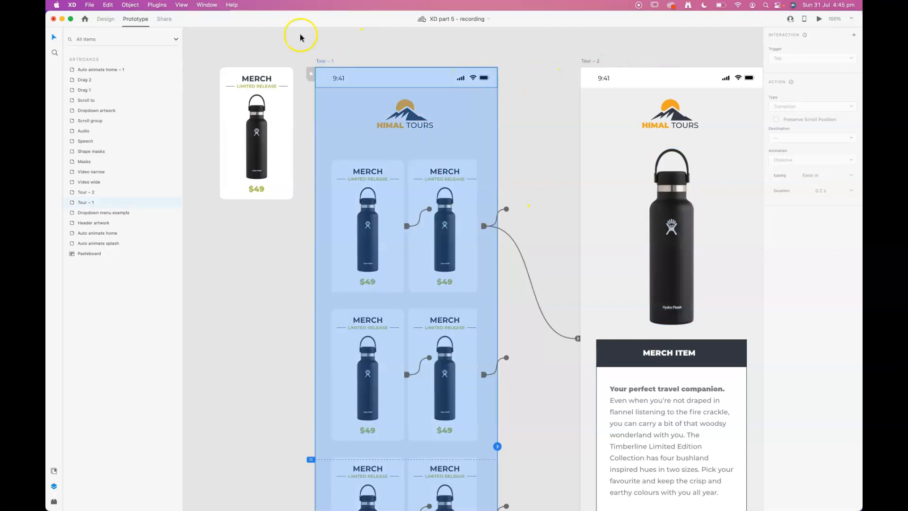
pyautogui.click(820, 19)
pyautogui.click(449, 197)
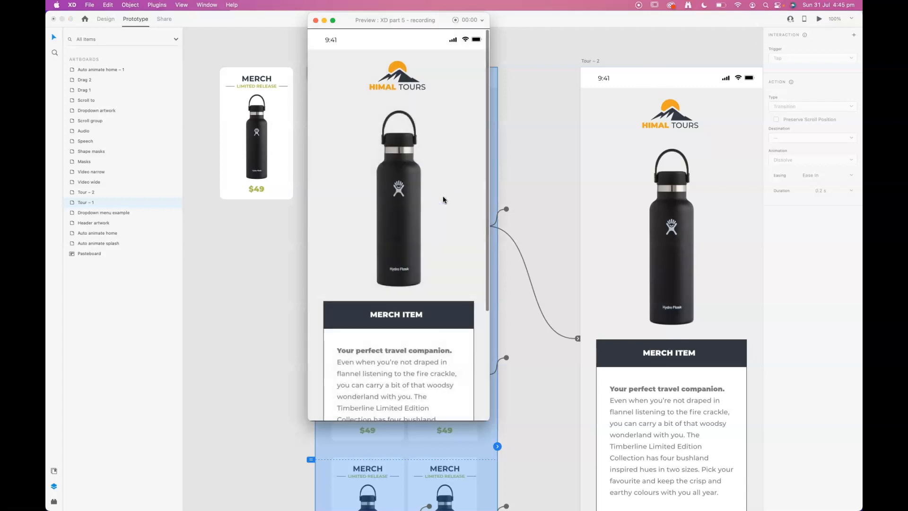
pyautogui.click(315, 20)
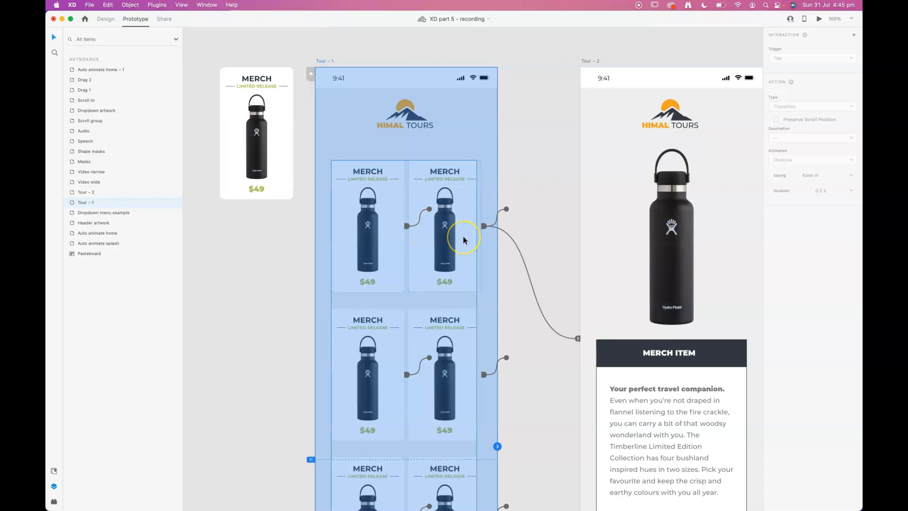
pyautogui.click(429, 248)
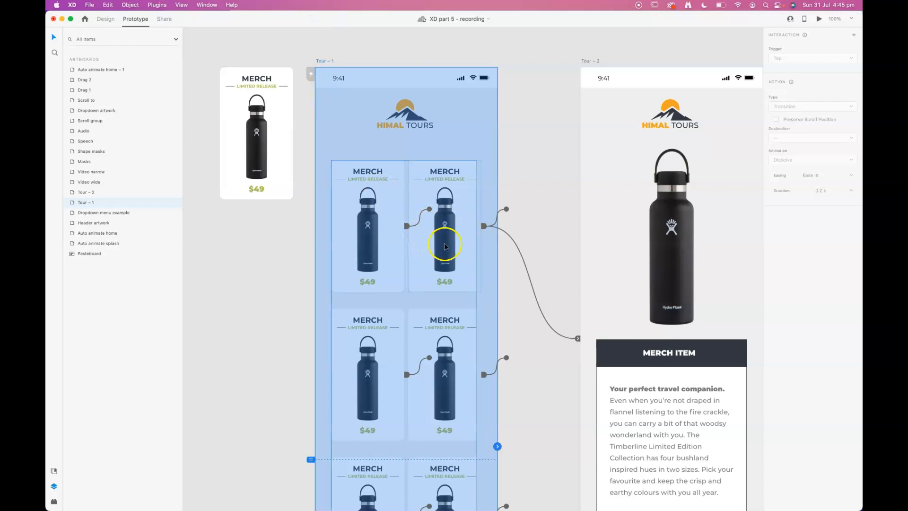